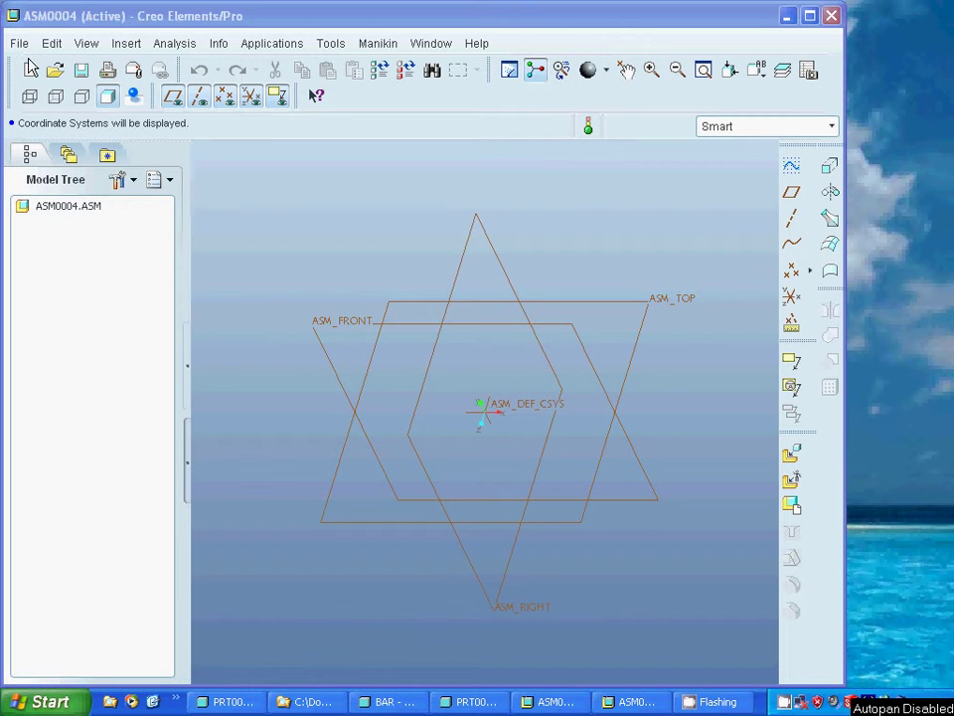
# Step: Start a new assembly file, then cancel the New dialog
pyautogui.click(20, 45)
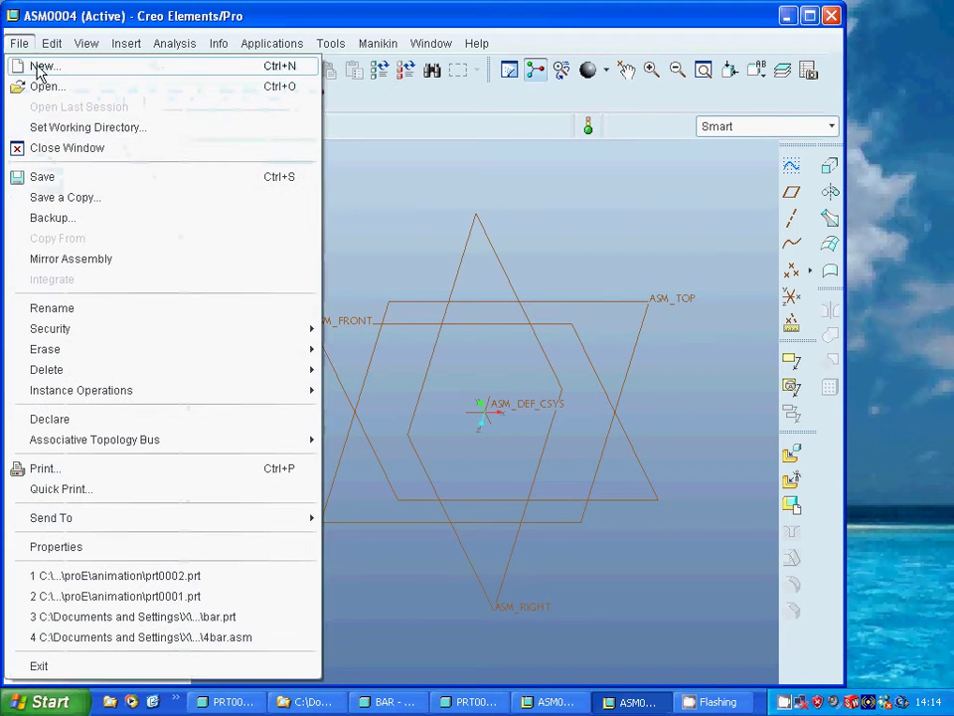
pyautogui.click(38, 67)
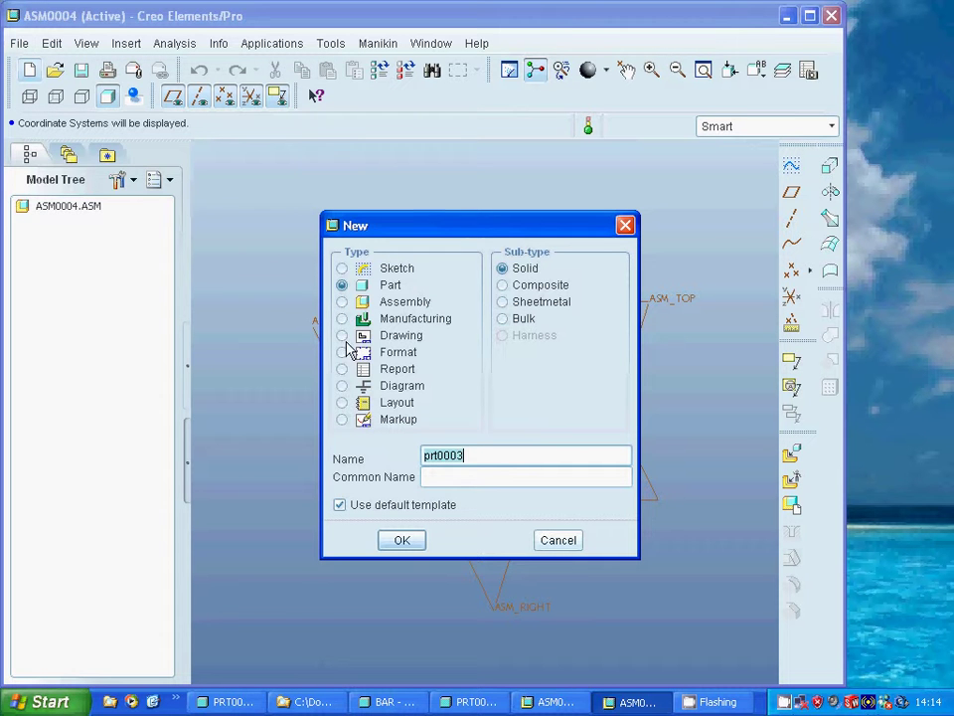
pyautogui.click(342, 301)
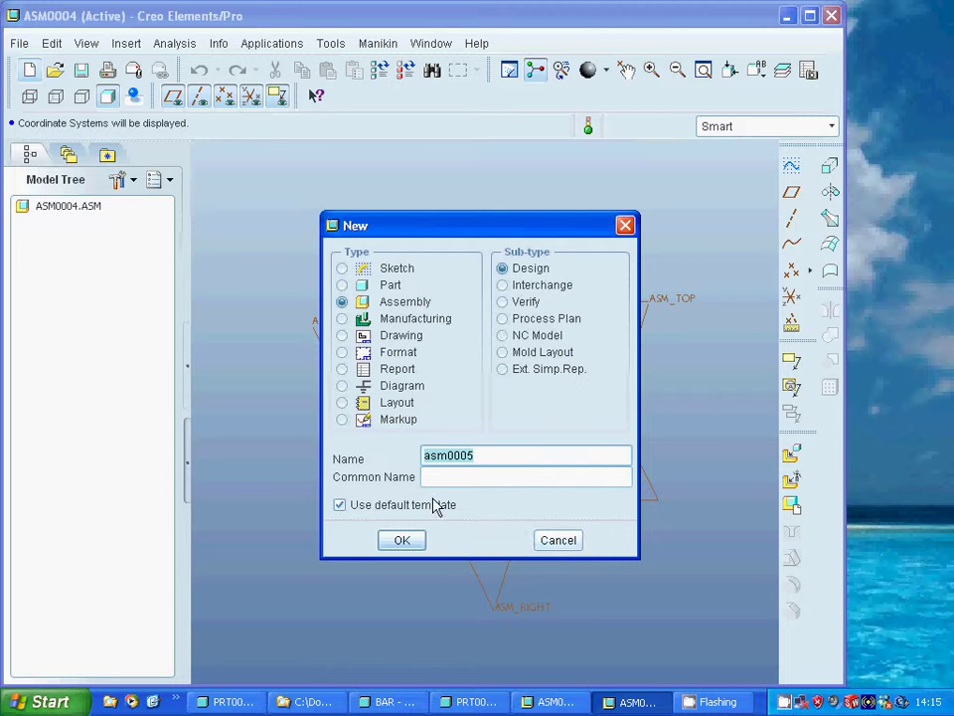
pyautogui.click(557, 541)
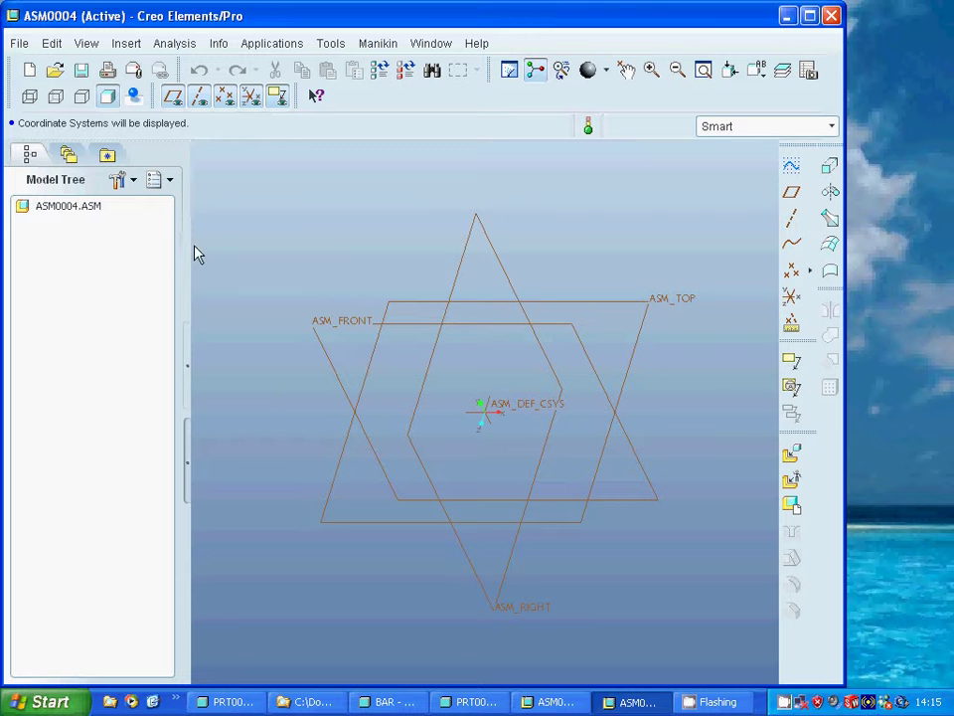
# Step: Place bar.prt from the gear folder by matching PRT_CSYS_DEF to ASM_DEF_CSYS
pyautogui.click(793, 462)
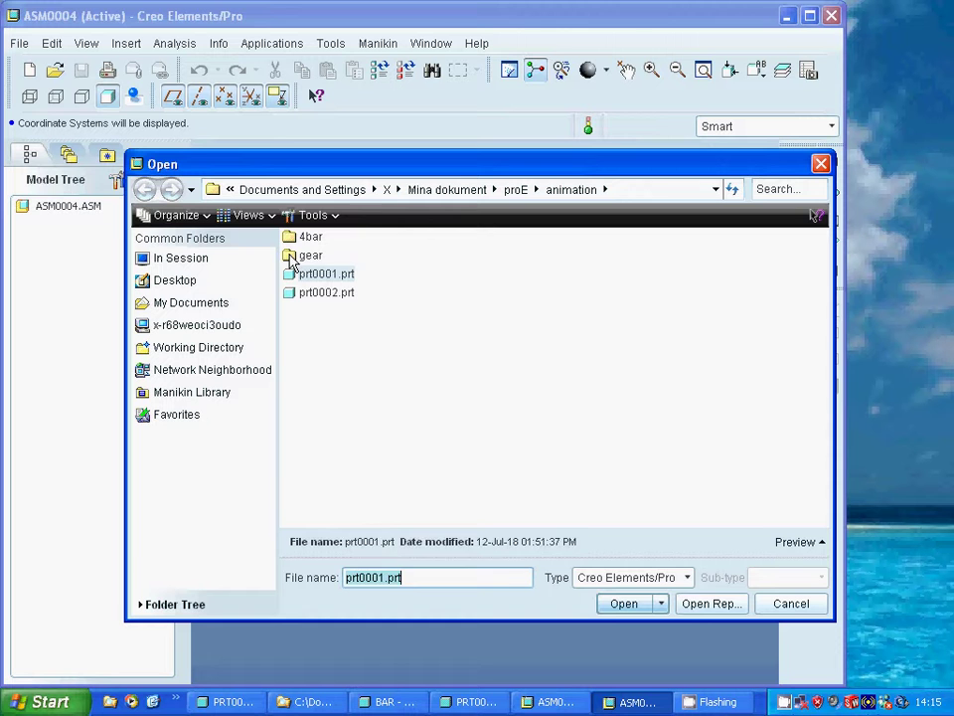
pyautogui.click(294, 256)
pyautogui.doubleClick(294, 256)
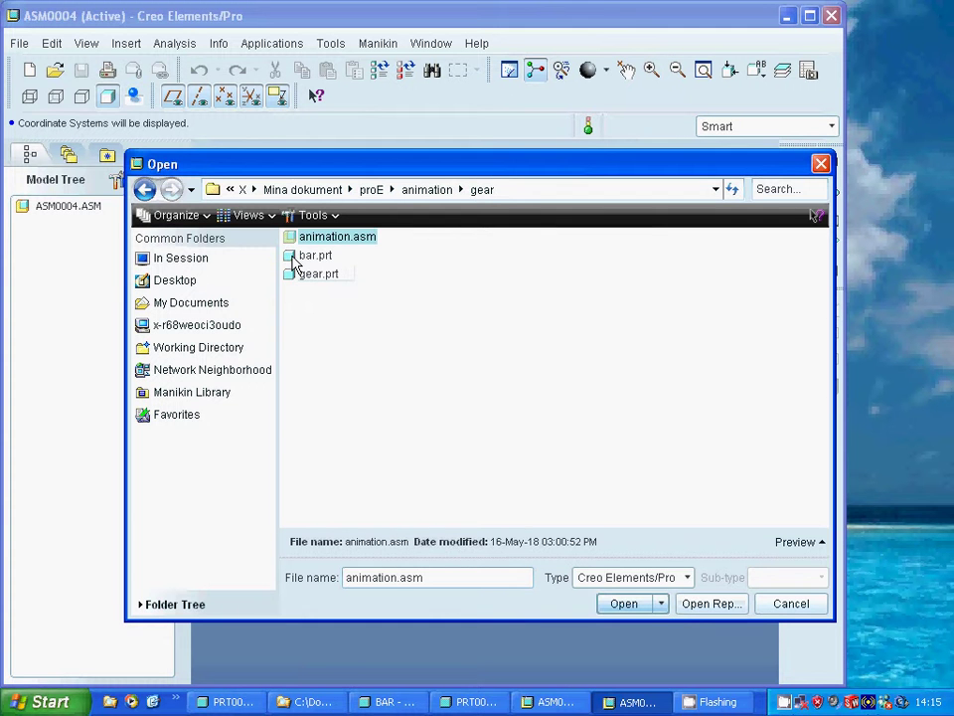
pyautogui.click(296, 255)
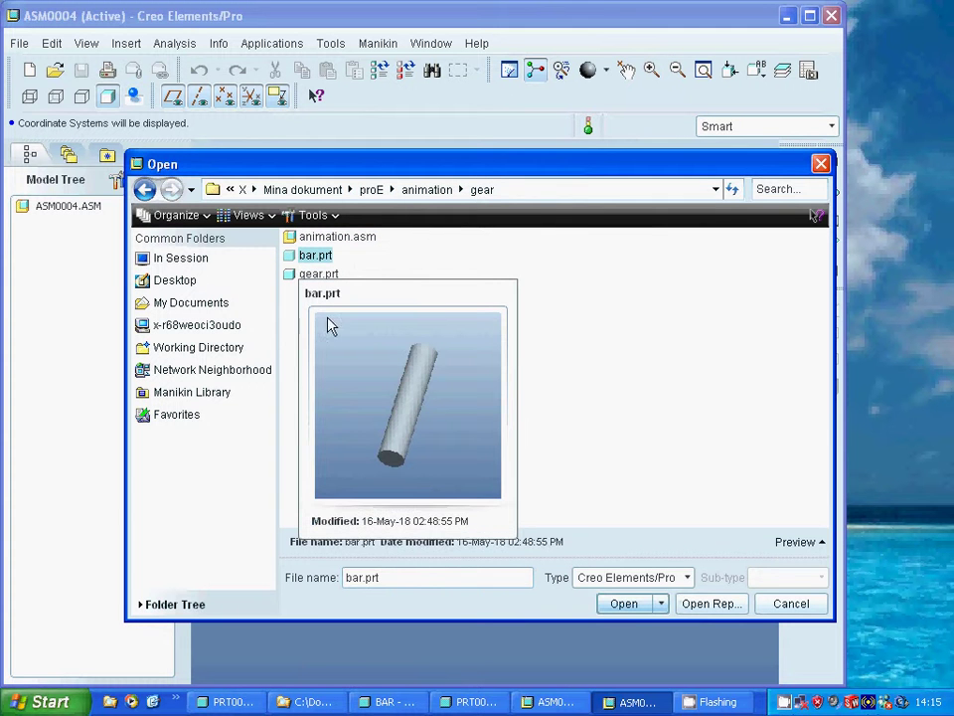
pyautogui.click(629, 606)
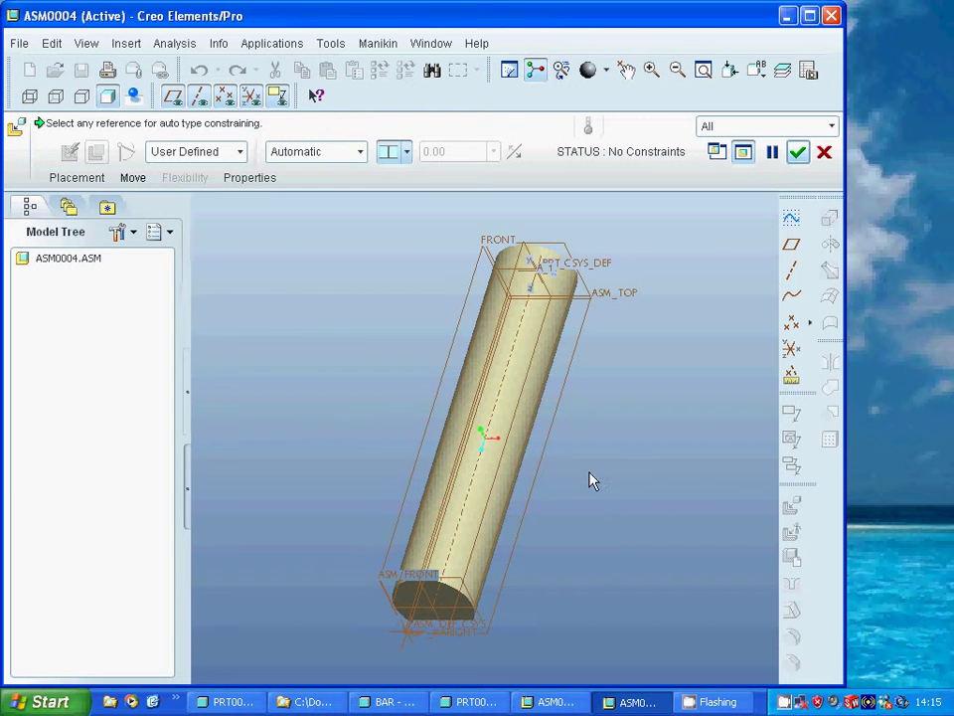
pyautogui.click(587, 269)
pyautogui.click(470, 629)
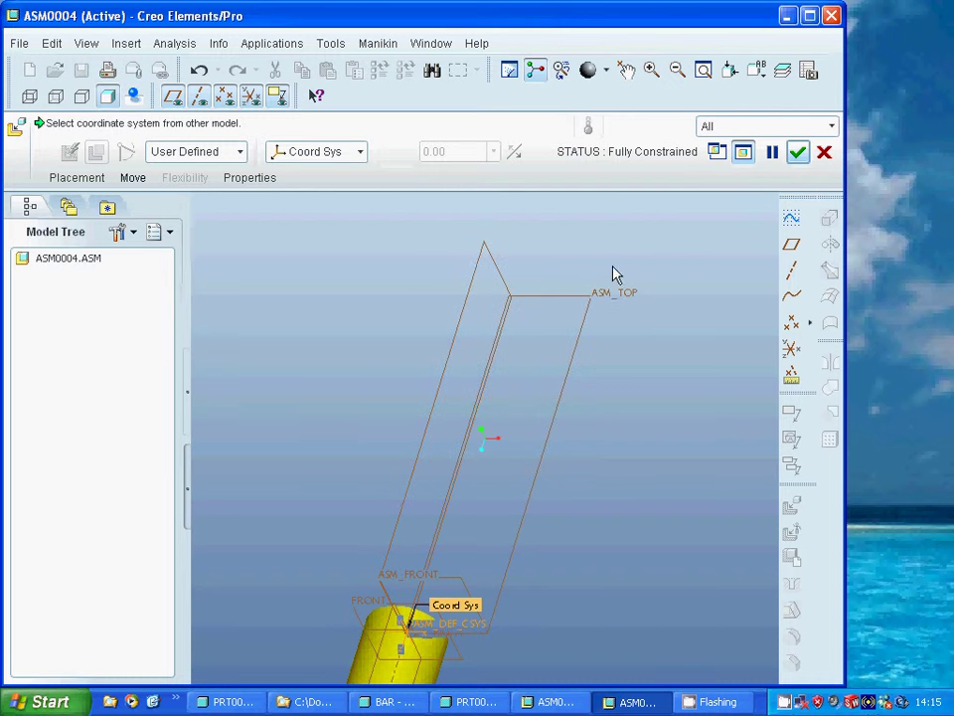
pyautogui.click(796, 153)
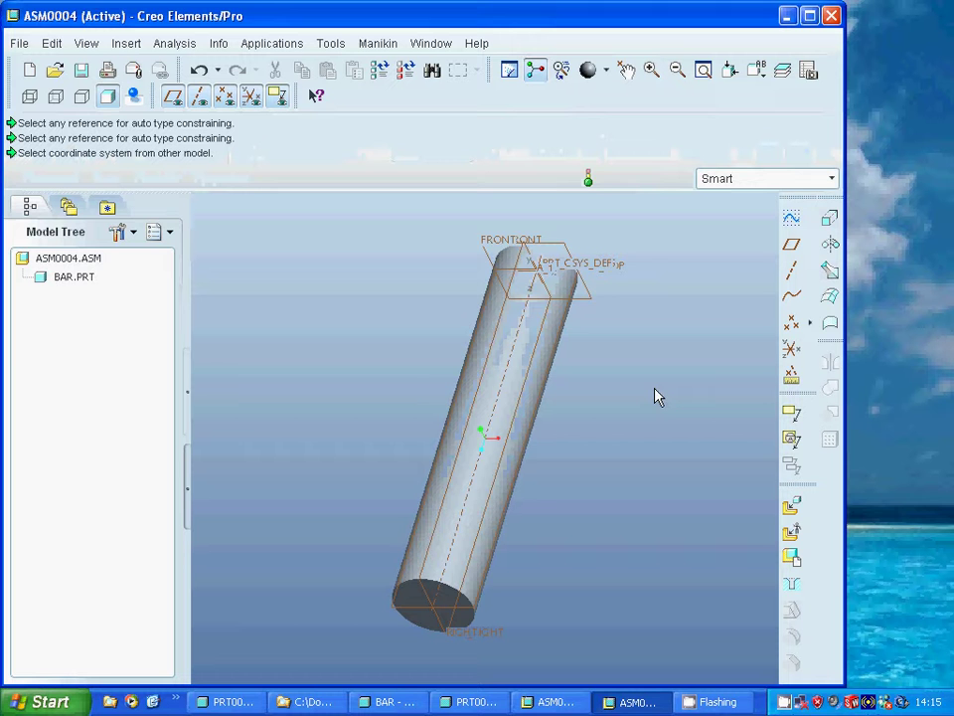
# Step: Hide the datum planes, load gear.prt for placement, and show the connection-type list
pyautogui.click(173, 95)
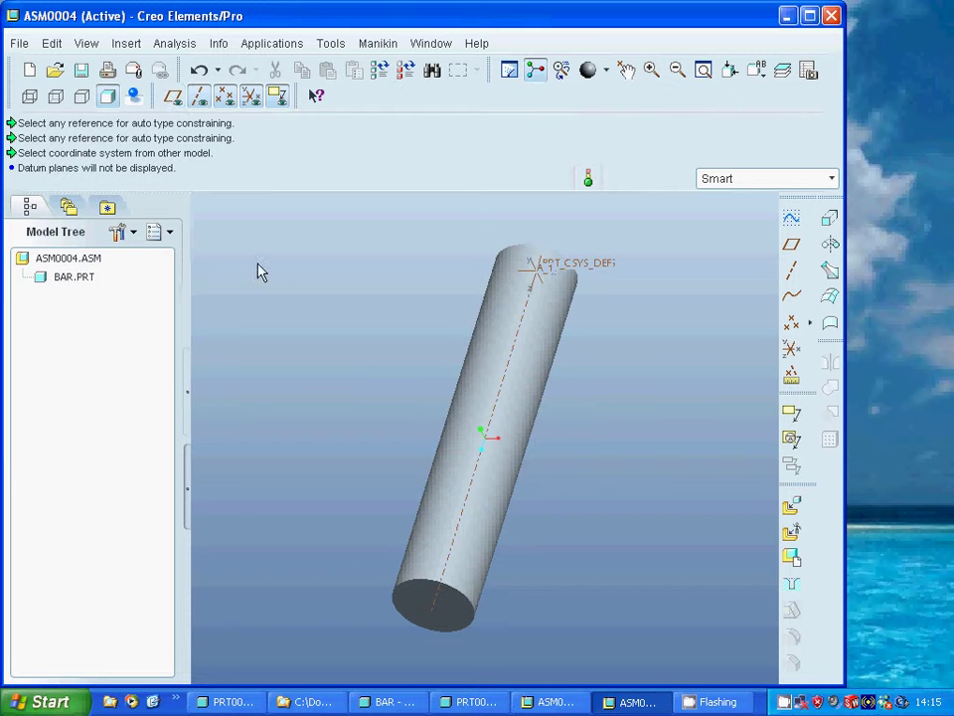
pyautogui.click(792, 515)
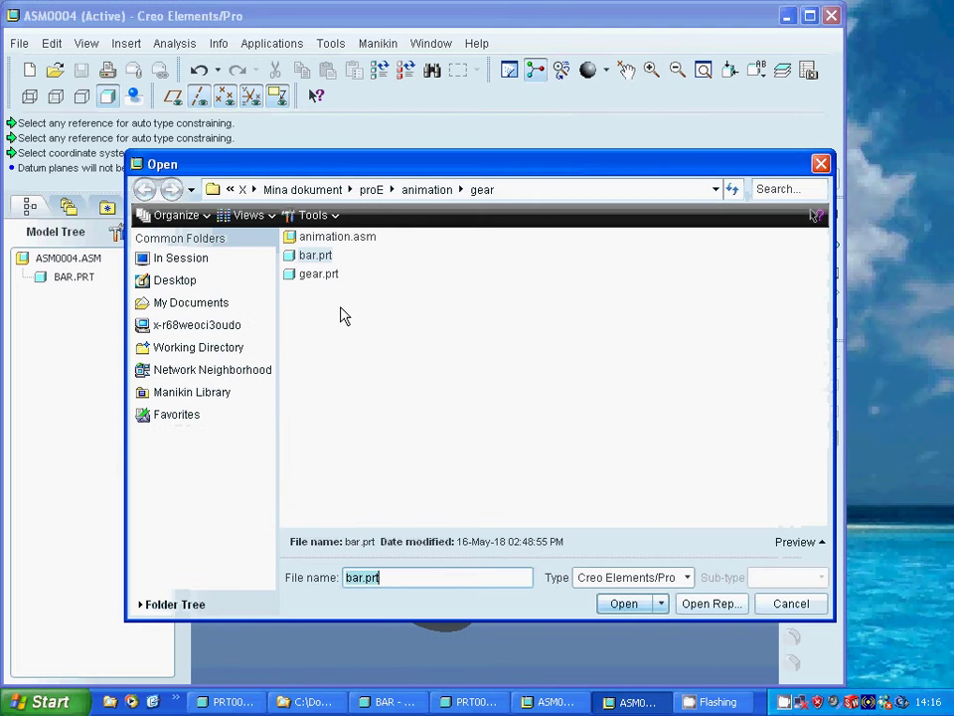
pyautogui.click(316, 276)
pyautogui.click(624, 604)
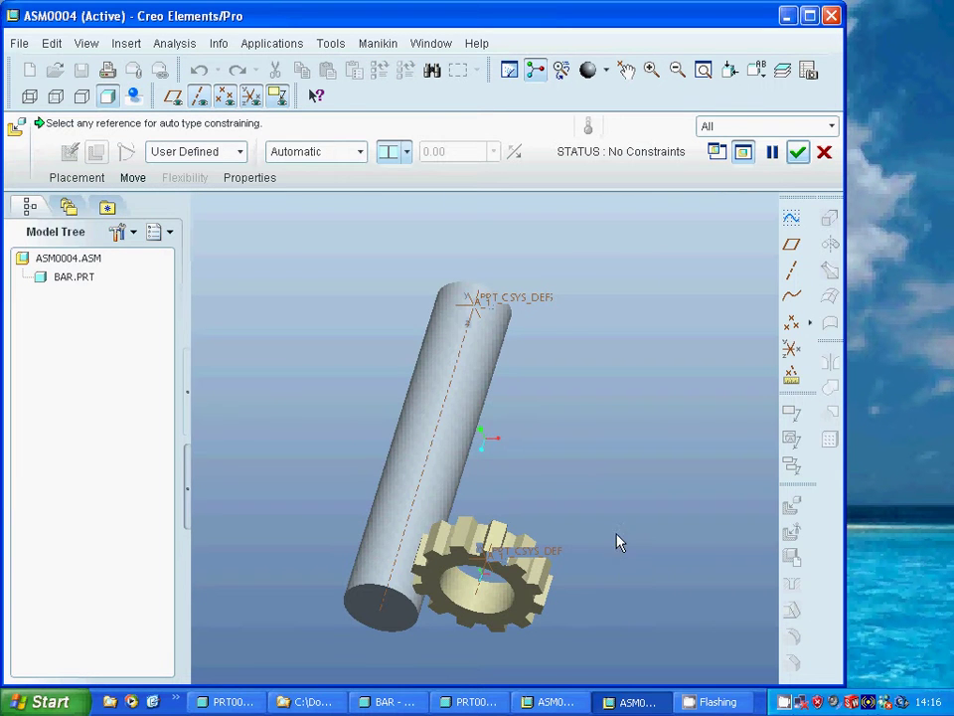
pyautogui.click(239, 152)
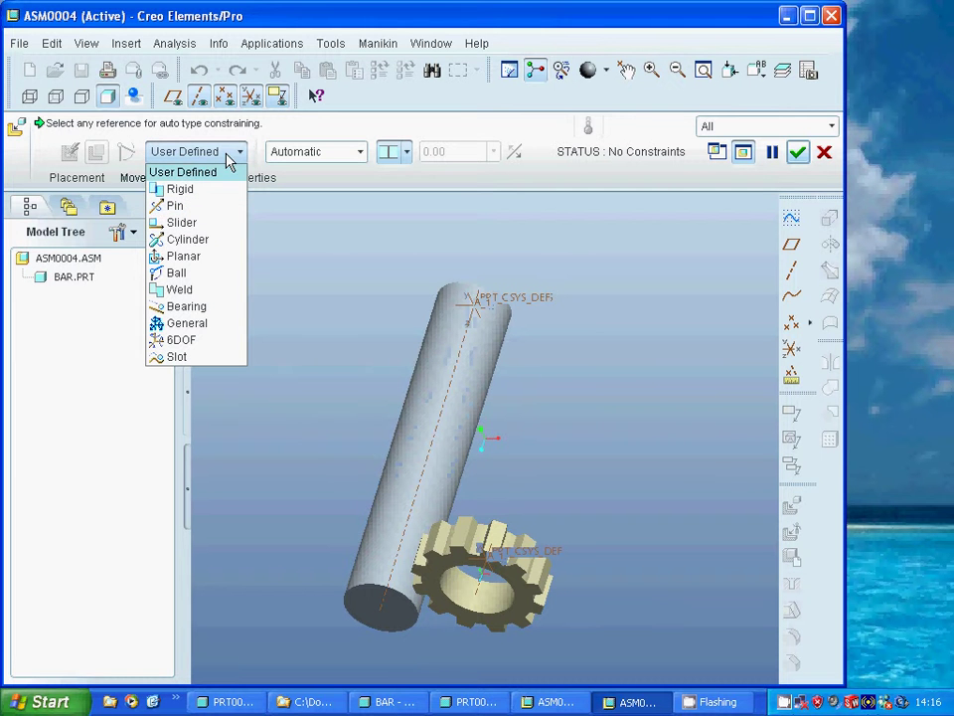
# Step: Pin the gear to the bar: align its bore axis and seat its face on the bar end
pyautogui.click(209, 212)
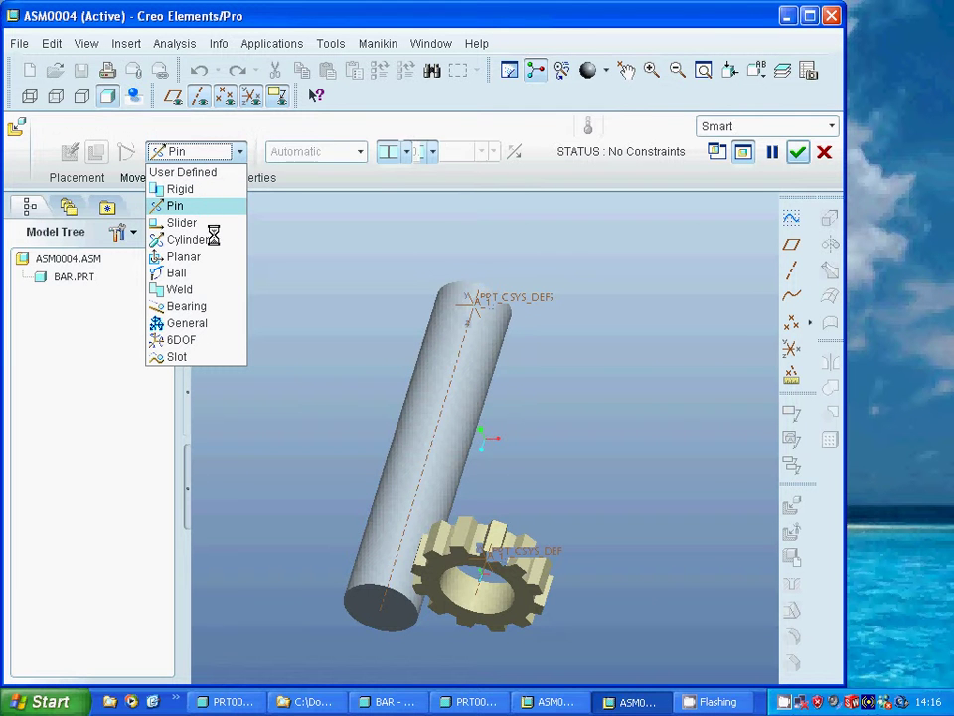
pyautogui.click(464, 587)
pyautogui.click(464, 587)
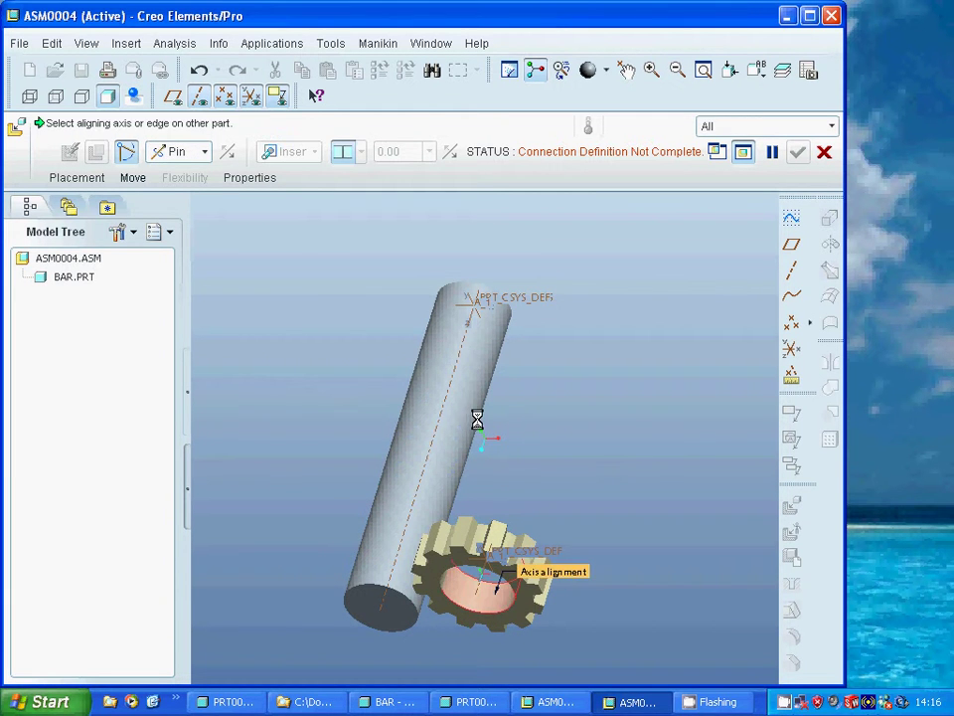
pyautogui.click(491, 337)
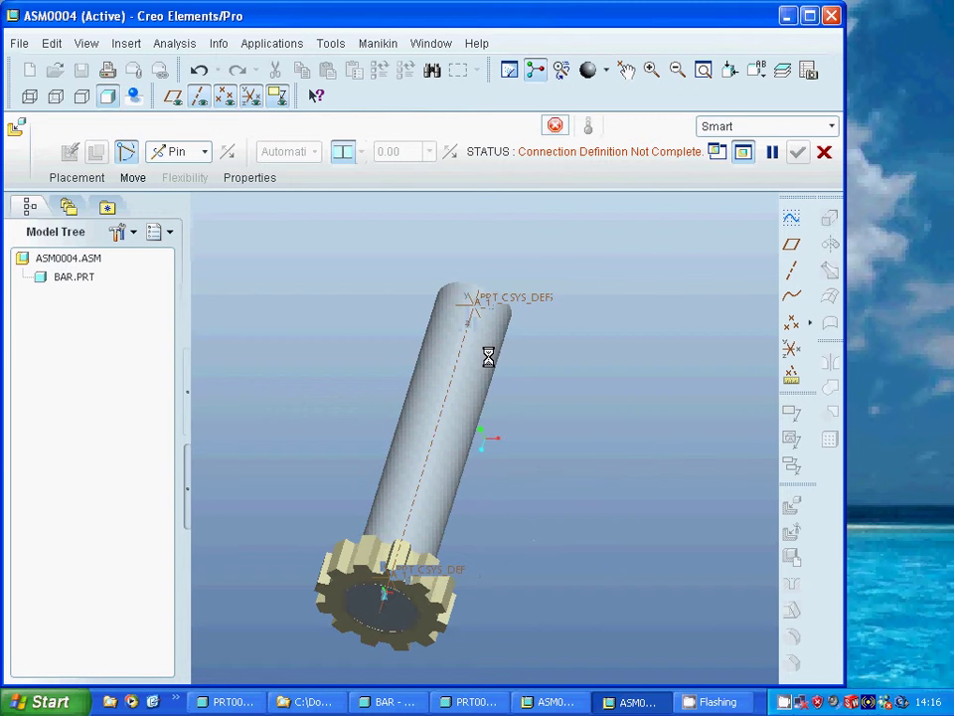
pyautogui.moveTo(632, 385); pyautogui.dragTo(469, 534, button='middle')
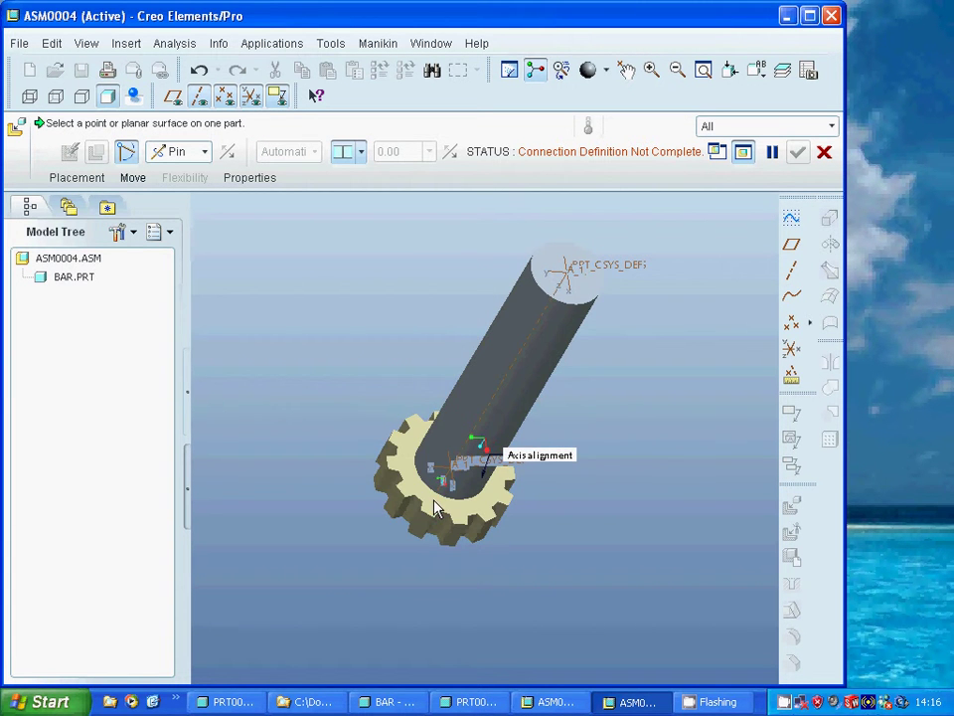
pyautogui.click(434, 507)
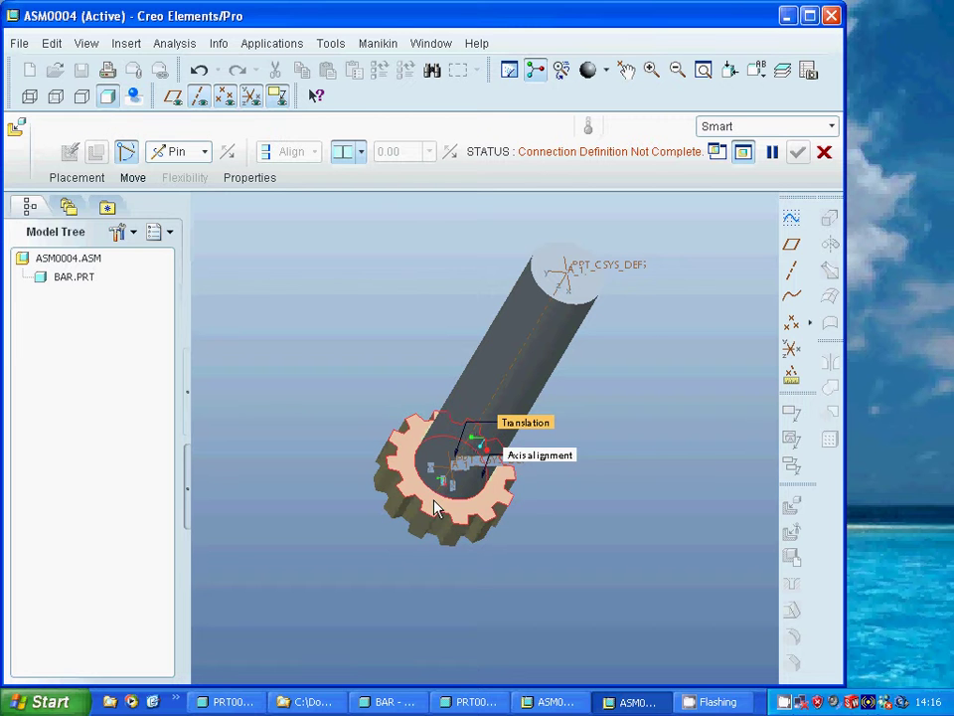
pyautogui.click(594, 295)
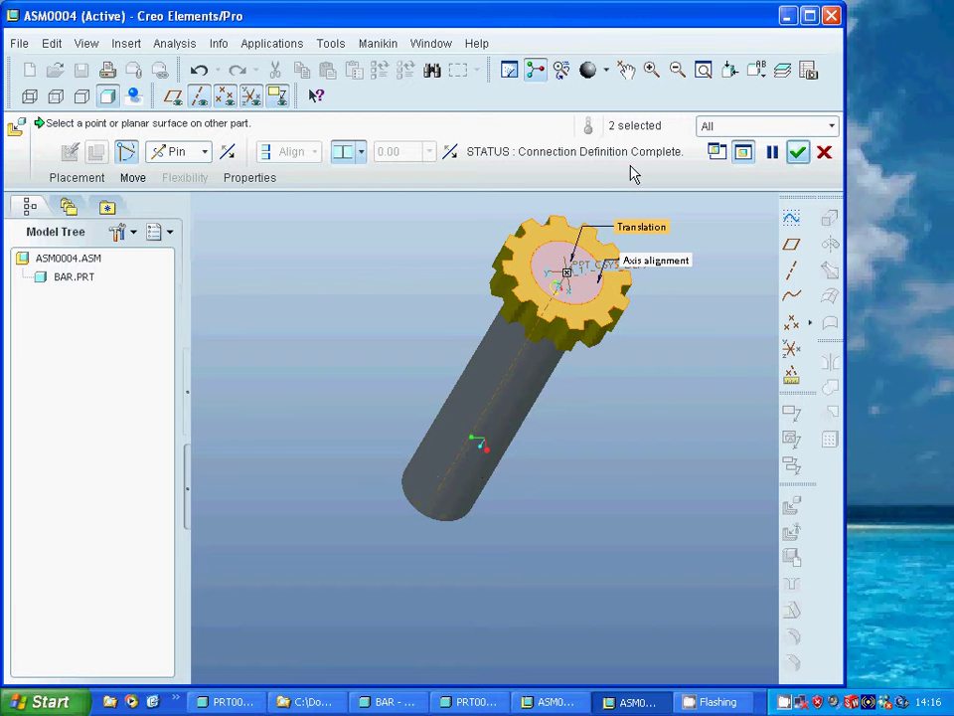
pyautogui.click(798, 153)
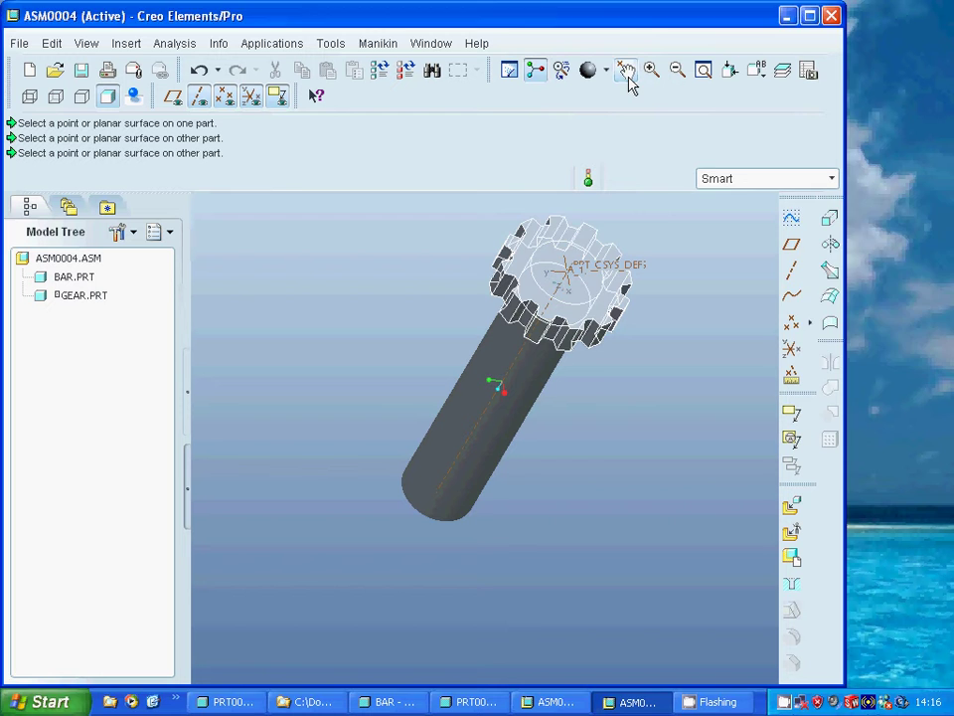
# Step: Drag the gear around its pin axis to confirm it rotates freely
pyautogui.click(627, 74)
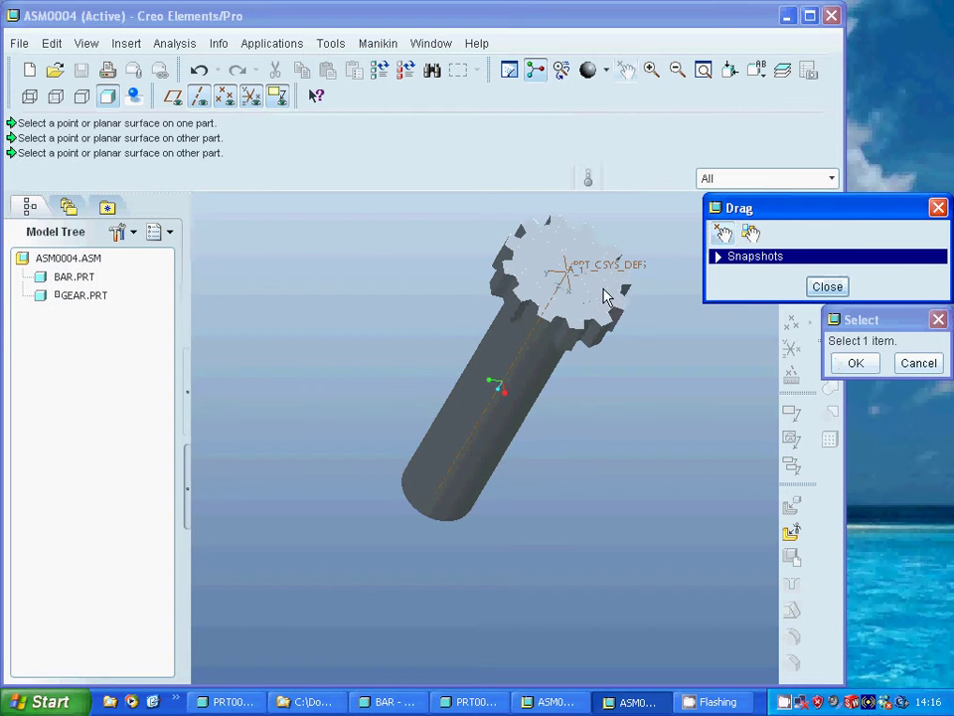
pyautogui.click(539, 224)
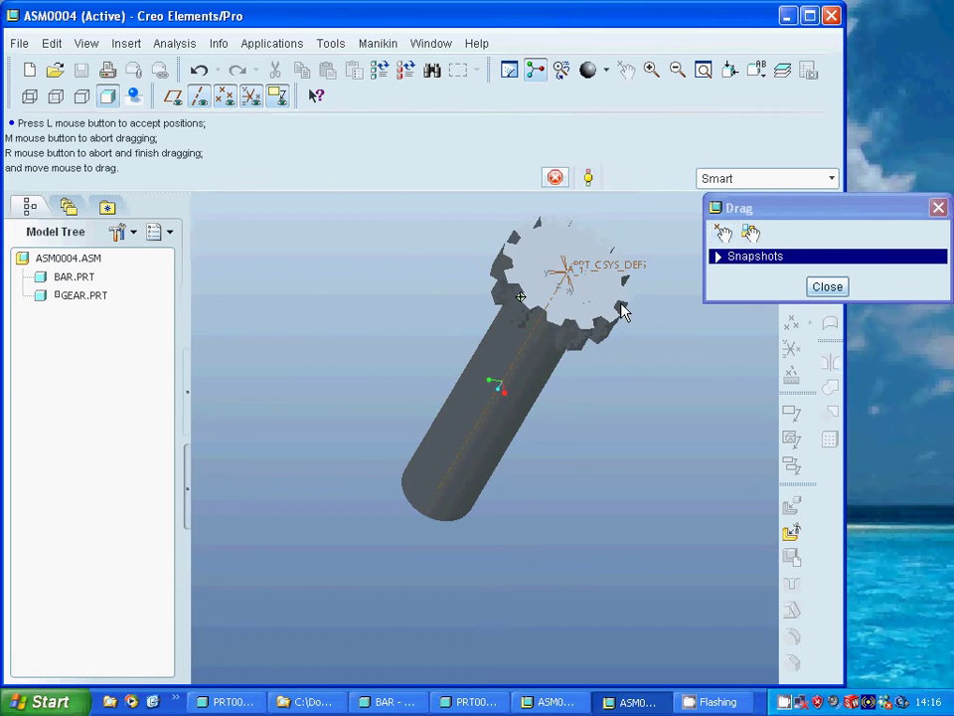
pyautogui.click(826, 286)
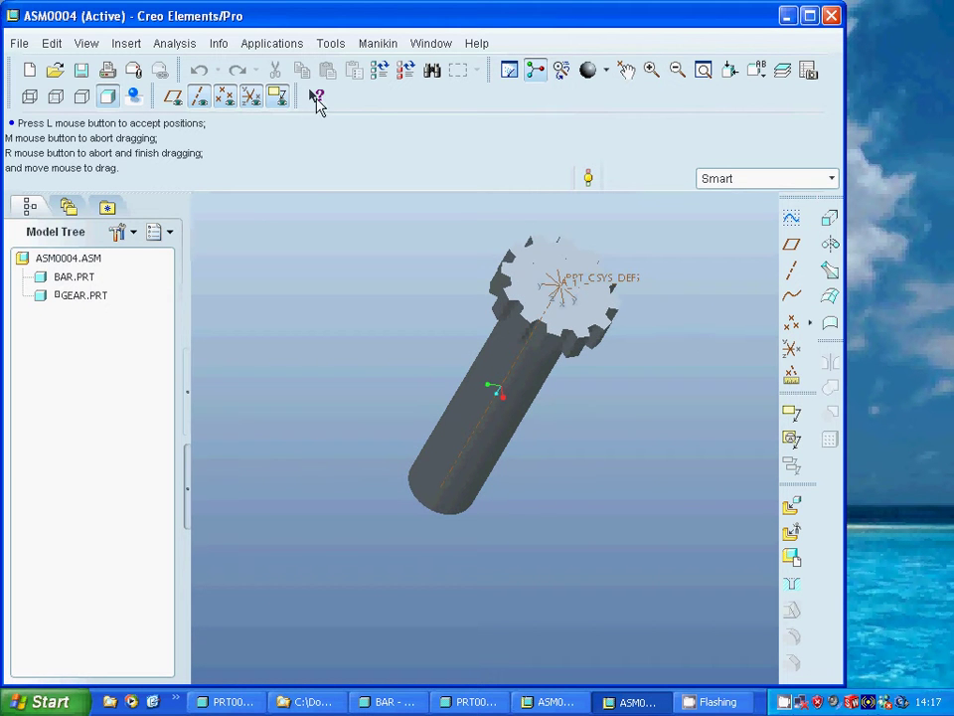
# Step: In the Mechanism application, create a servo motor driving the gear's pin connection axis
pyautogui.click(249, 45)
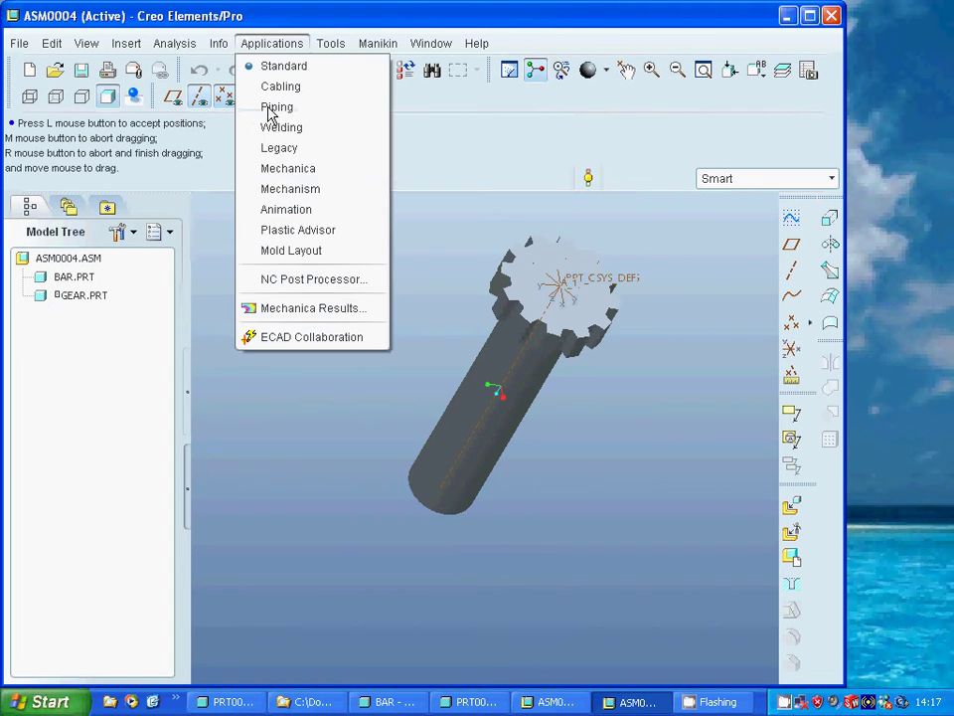
pyautogui.click(286, 191)
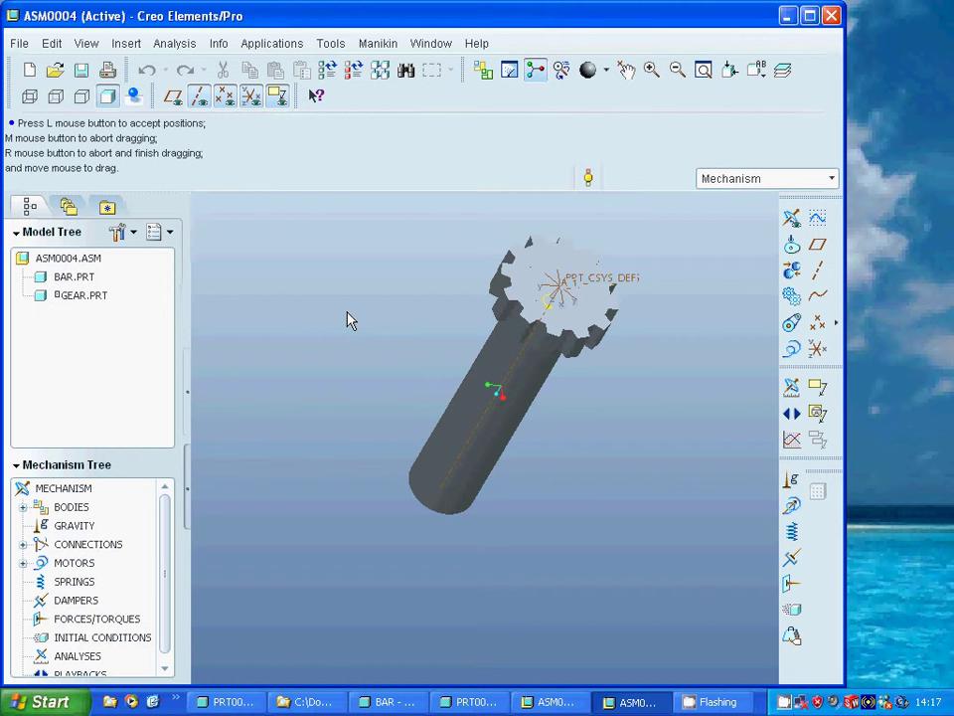
pyautogui.click(791, 351)
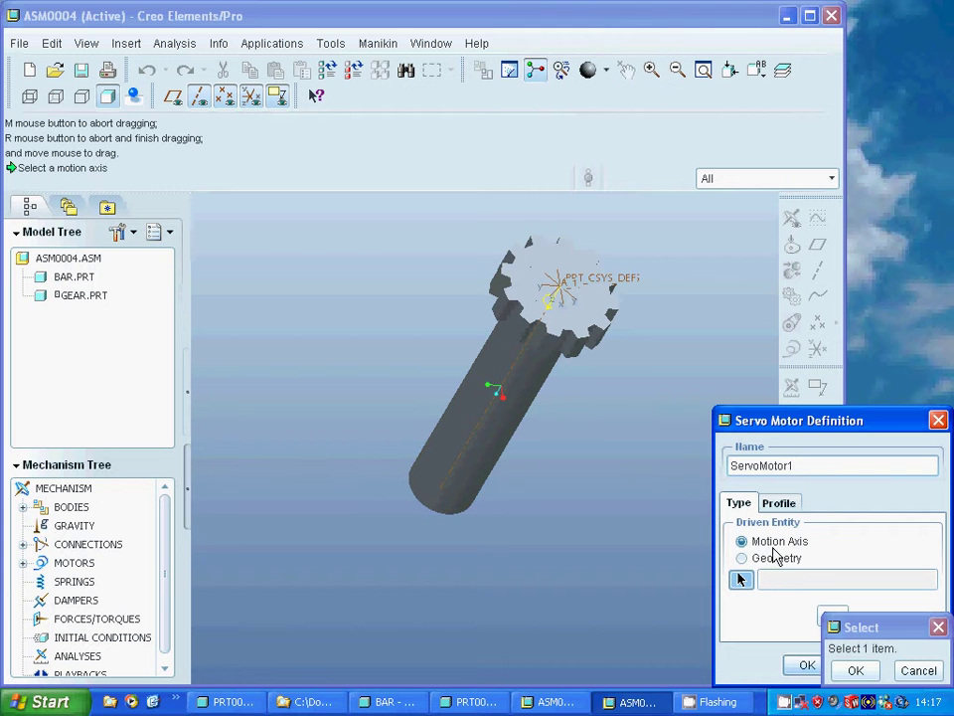
pyautogui.click(552, 303)
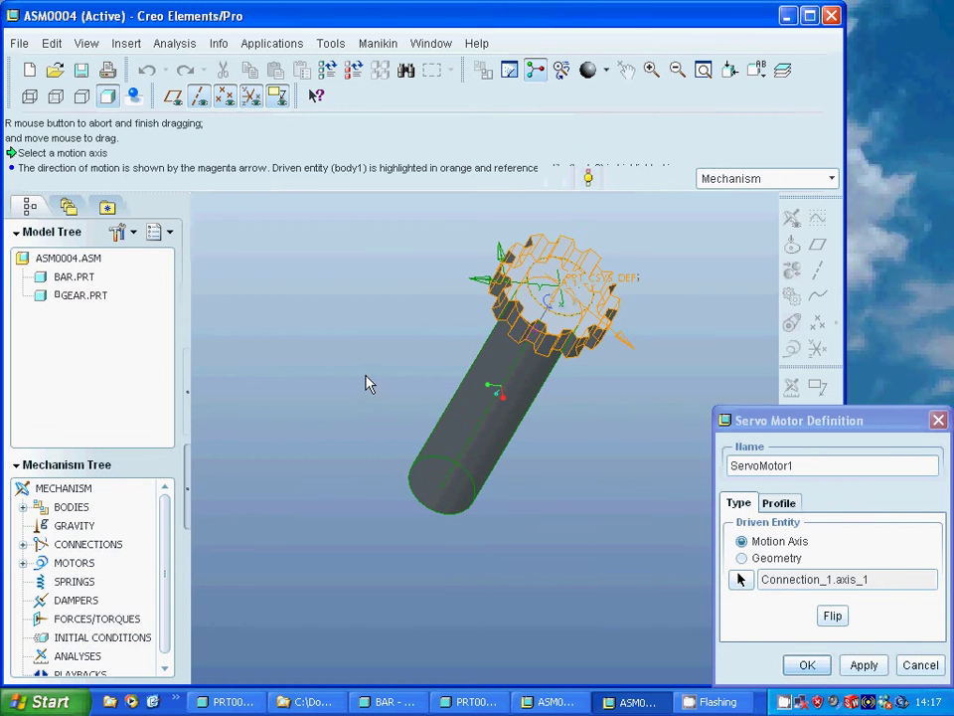
# Step: Set the motor profile to Velocity with a constant magnitude of 20 deg/sec
pyautogui.click(775, 504)
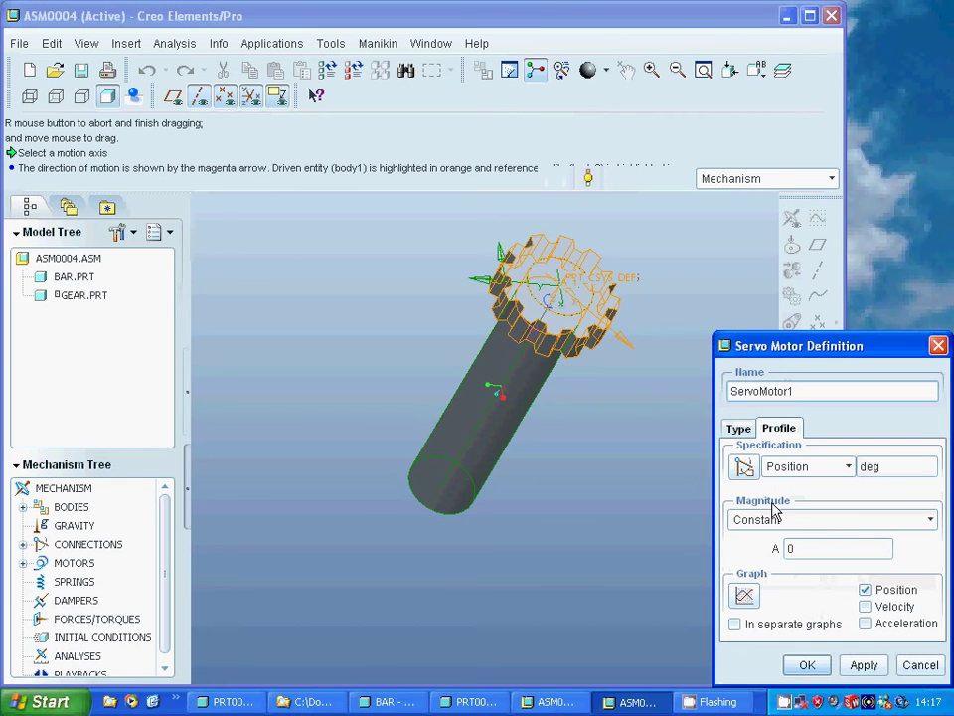
pyautogui.click(932, 520)
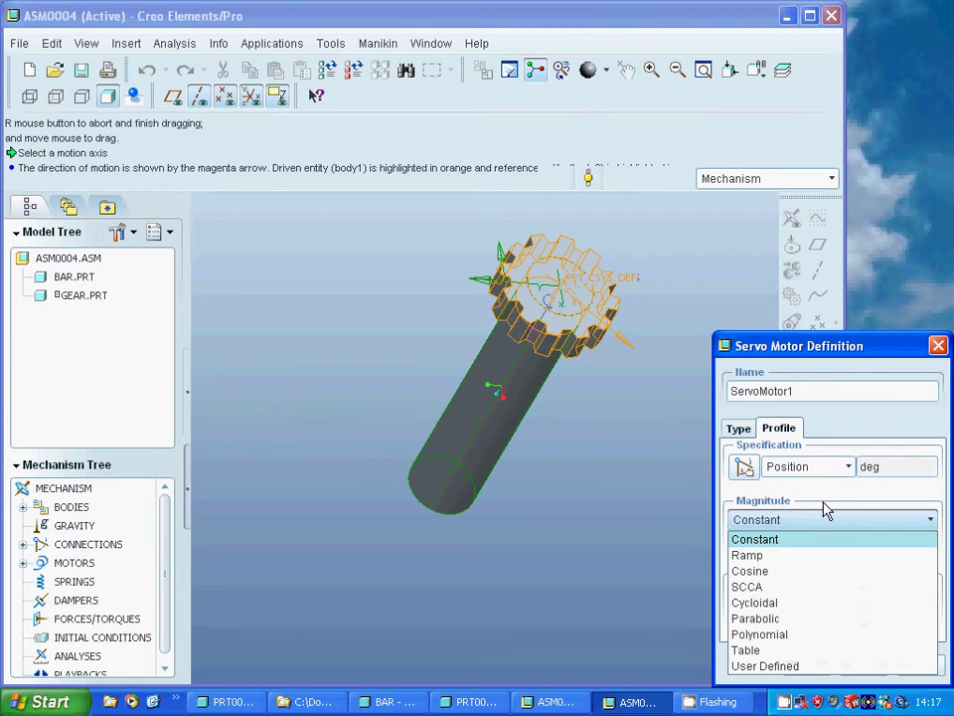
pyautogui.click(841, 472)
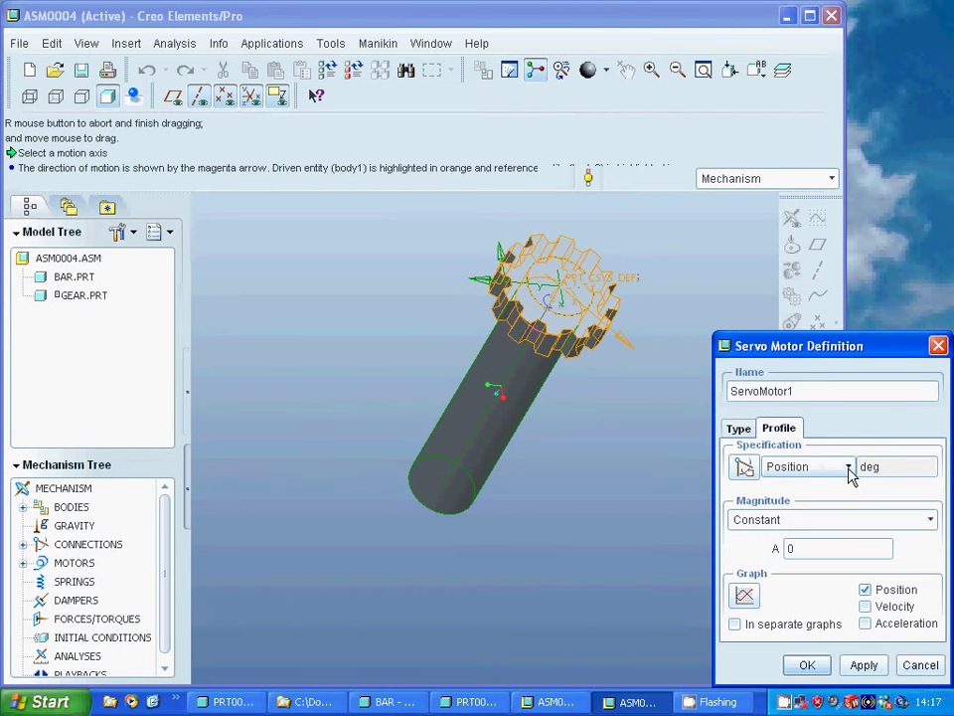
pyautogui.click(849, 469)
pyautogui.click(810, 504)
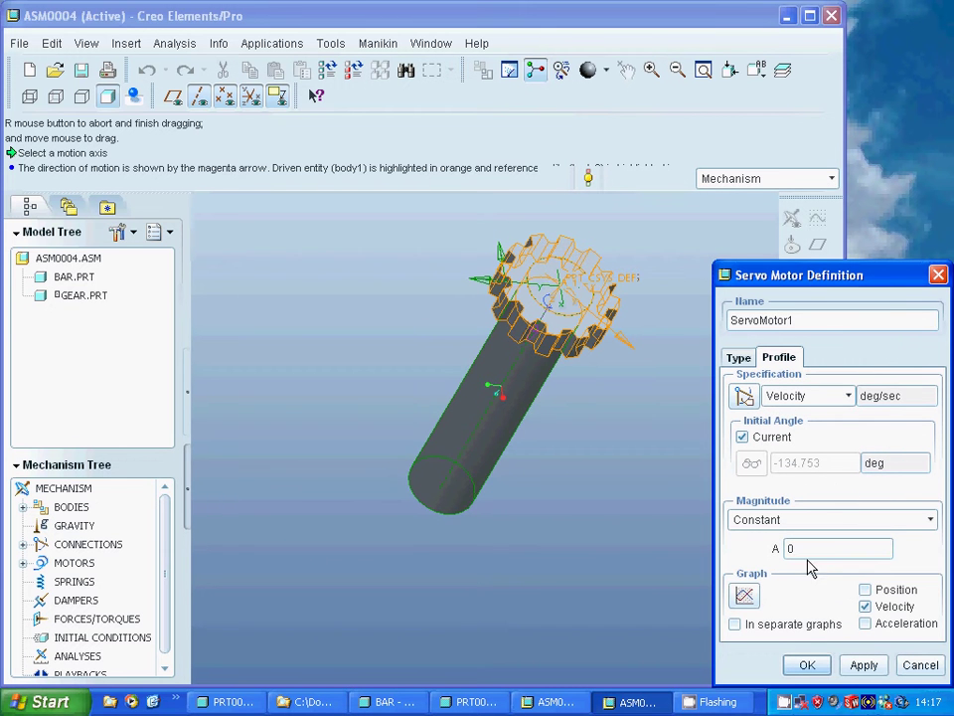
pyautogui.moveTo(802, 550); pyautogui.dragTo(753, 550)
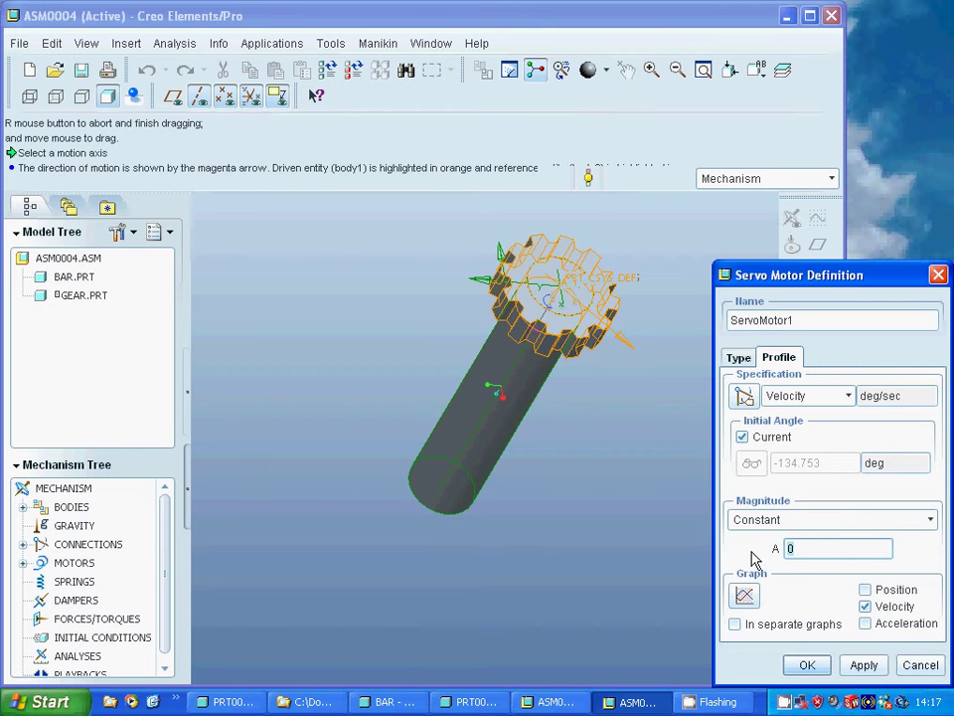
pyautogui.write('20')
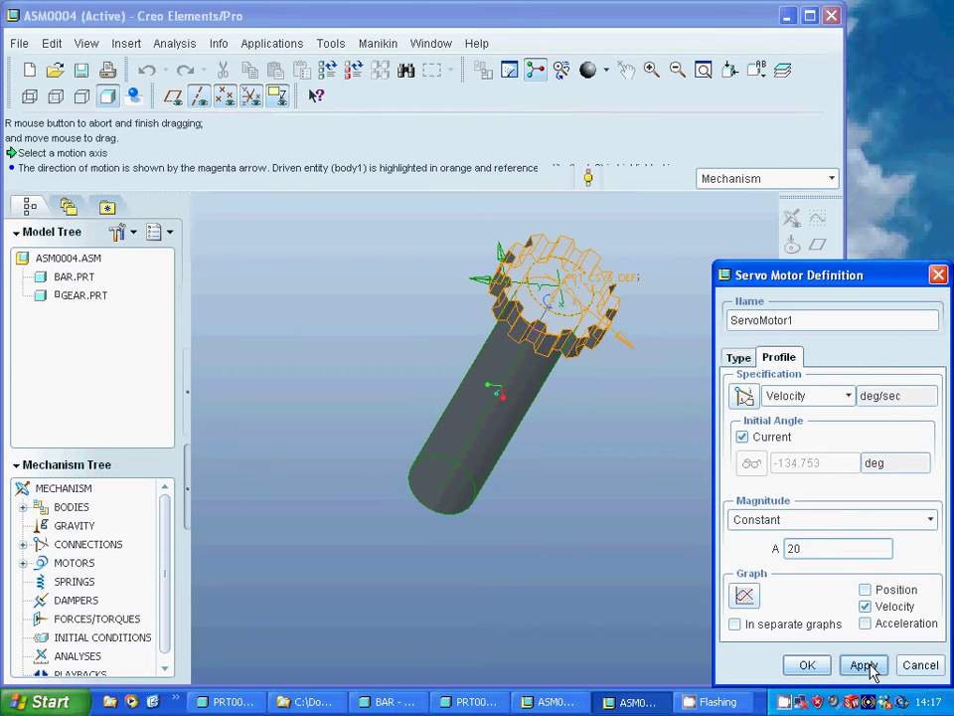
pyautogui.click(863, 665)
pyautogui.click(807, 666)
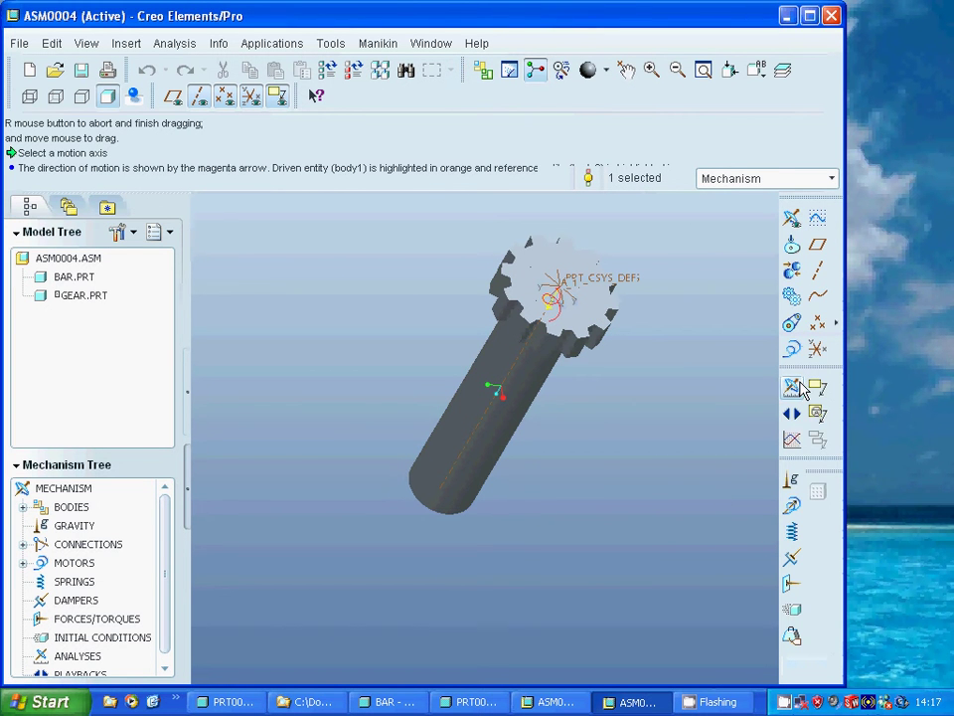
# Step: Define a Position analysis with End Time 50 s and run it
pyautogui.click(792, 386)
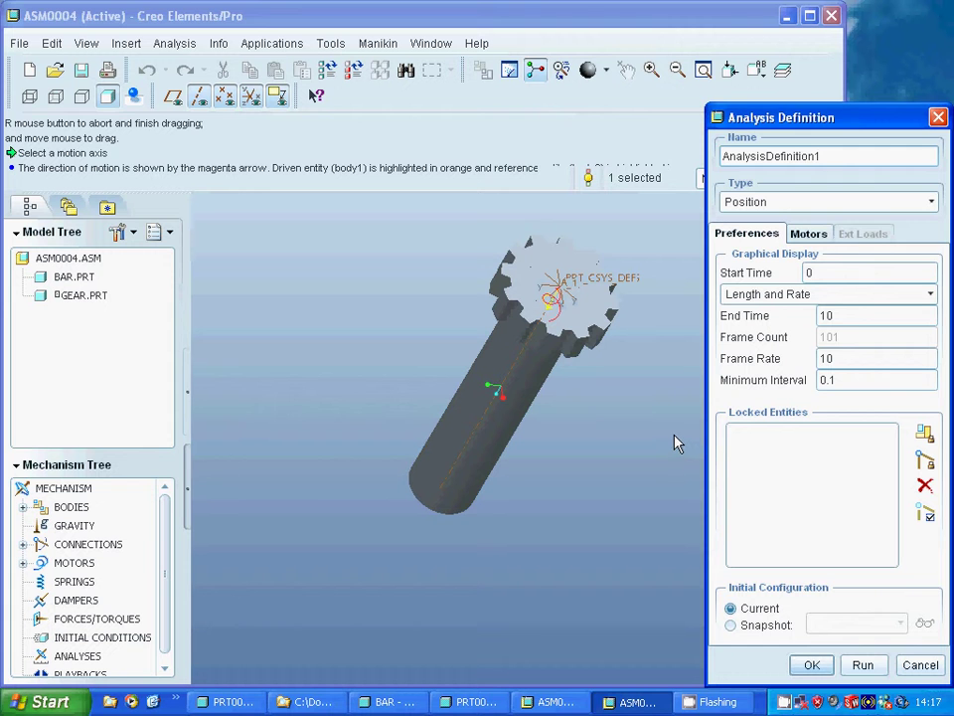
pyautogui.moveTo(835, 316); pyautogui.dragTo(807, 314)
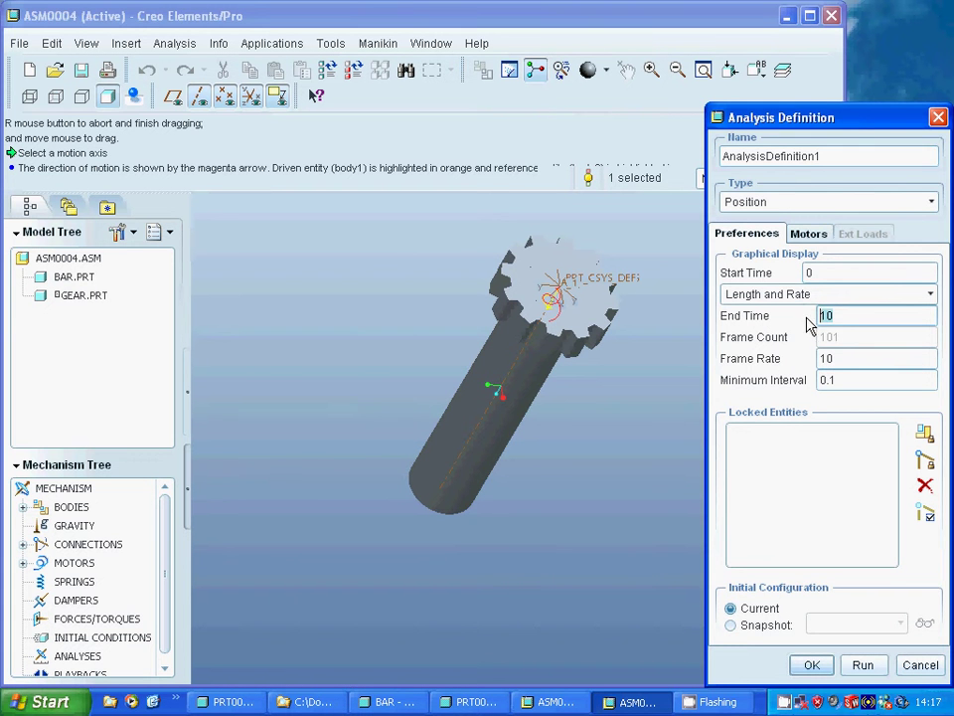
pyautogui.write('50')
pyautogui.click(861, 667)
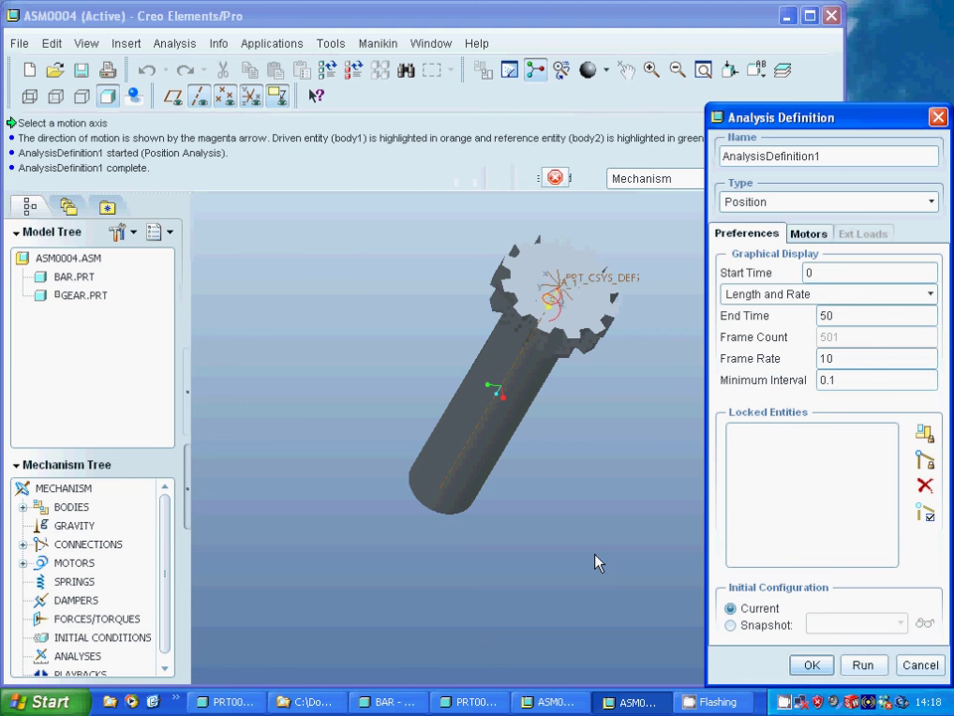
# Step: Accept AnalysisDefinition1 and rotate the view to see the gear face-on
pyautogui.click(820, 667)
pyautogui.moveTo(603, 483); pyautogui.dragTo(564, 546, button='middle')
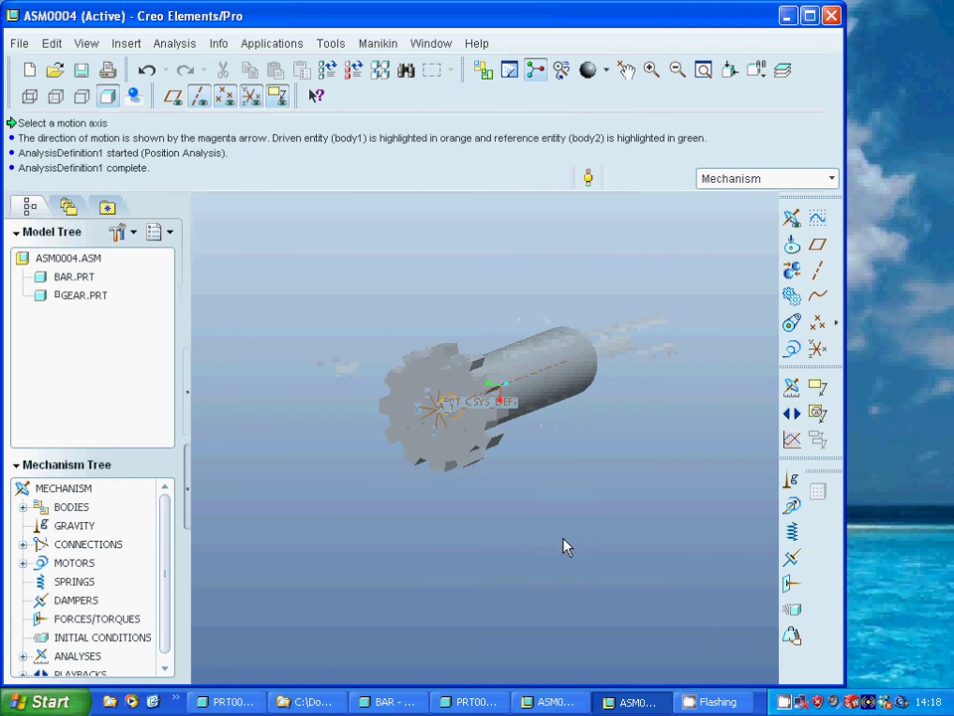